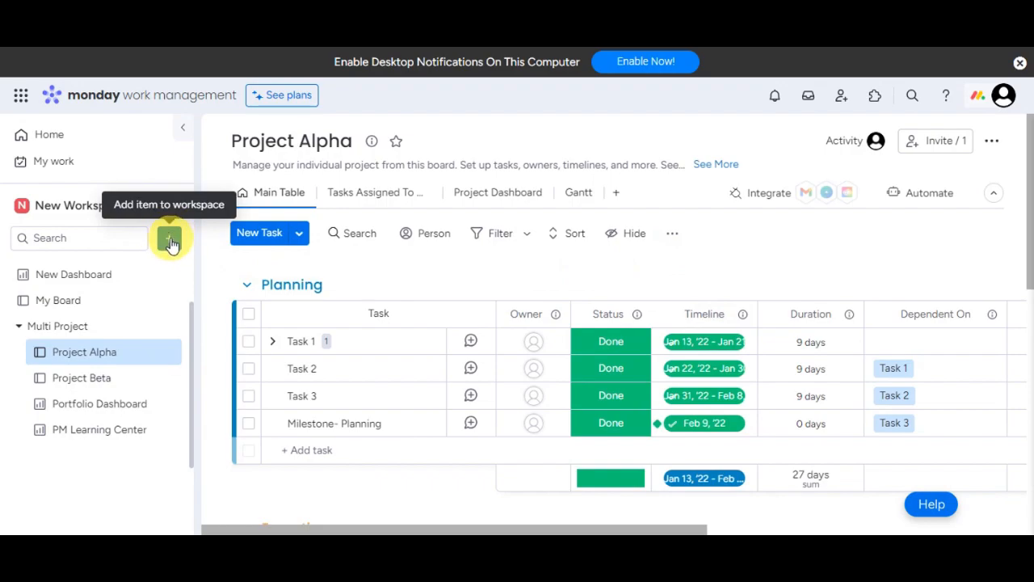
# - Start a new board in the workspace, review the Private and Shareable privacy options, and set privacy to Main
pyautogui.click(169, 241)
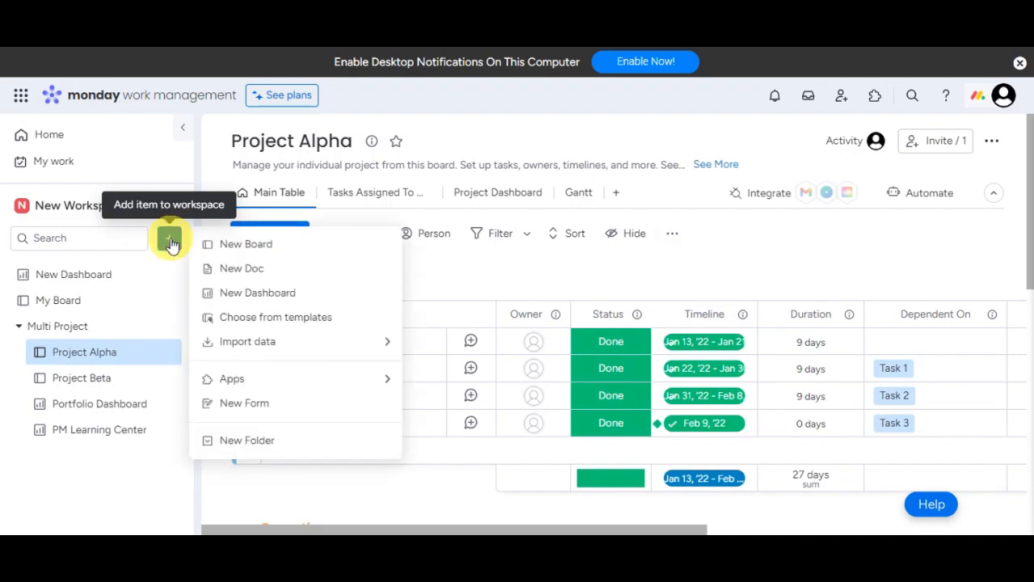
pyautogui.click(213, 243)
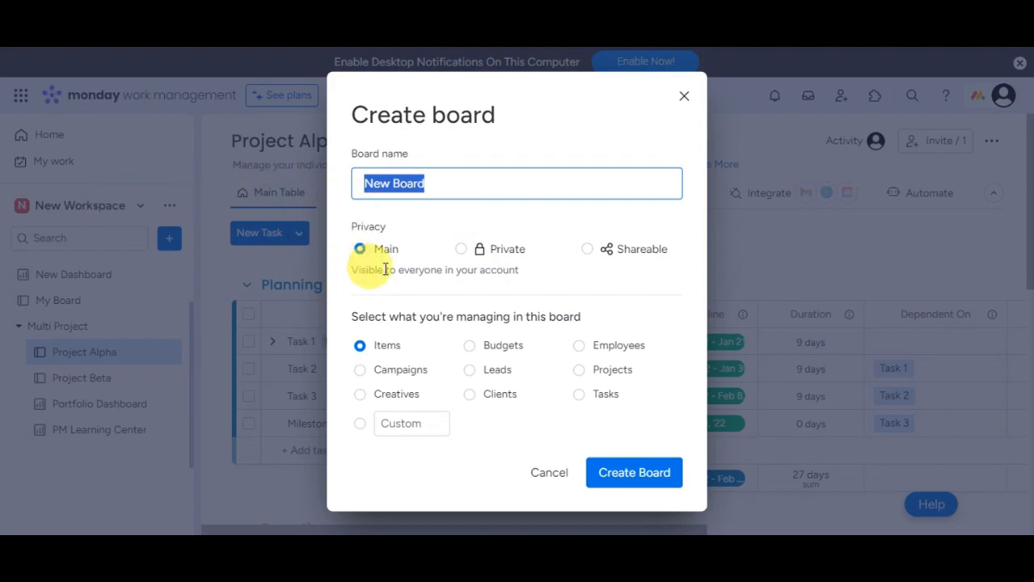
pyautogui.click(463, 249)
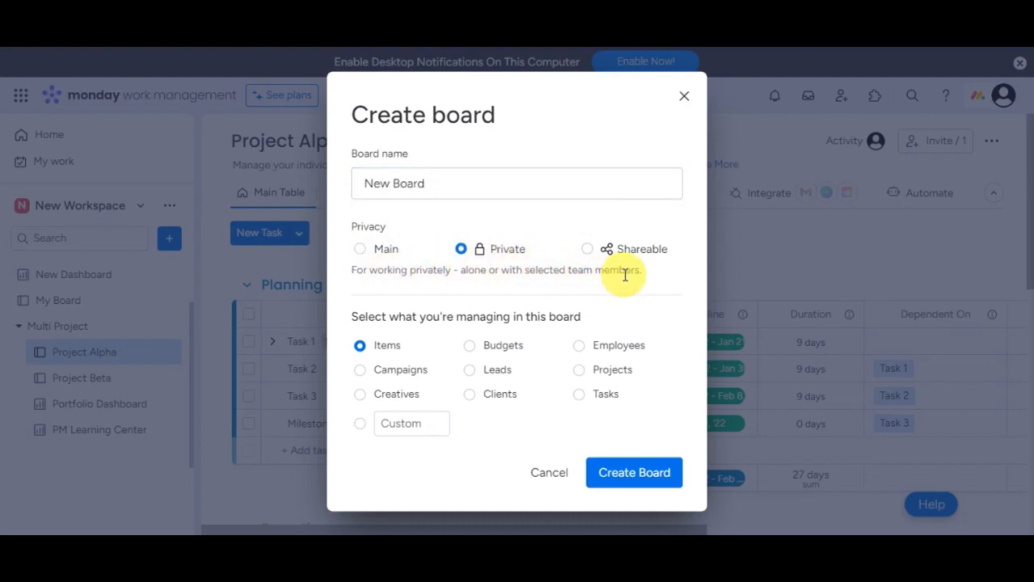
pyautogui.click(587, 252)
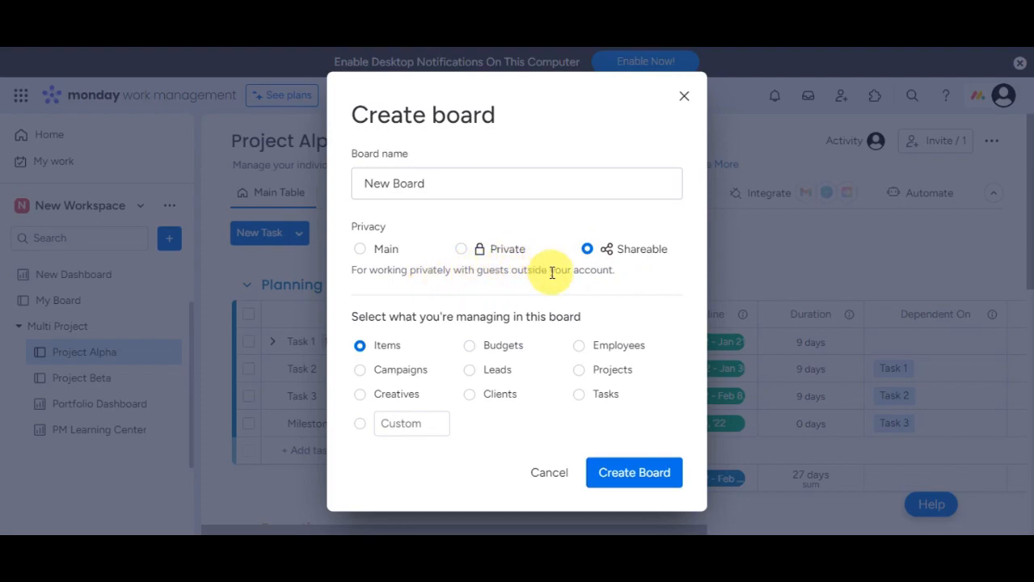
pyautogui.click(361, 251)
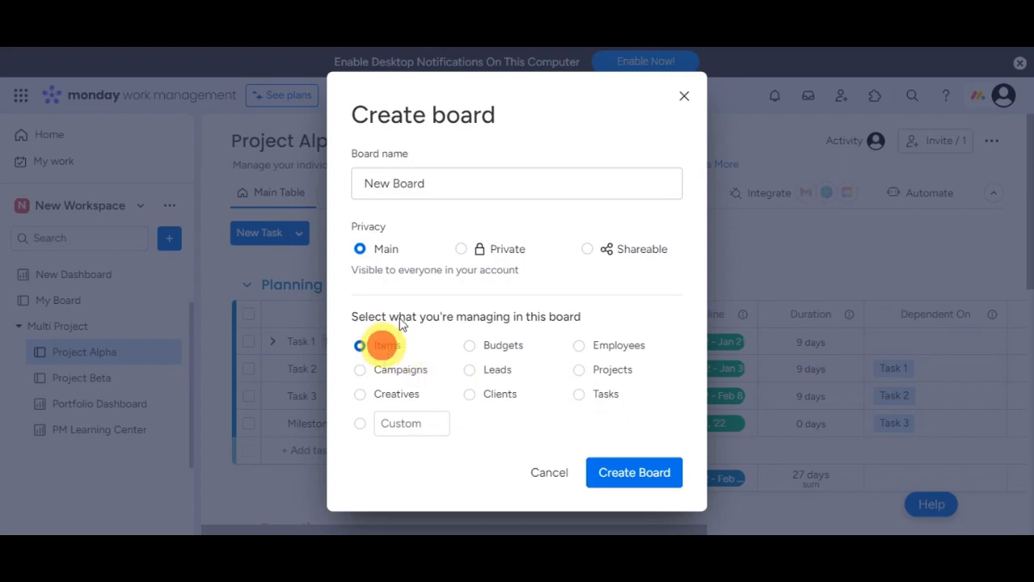
# - Name the board "Board 1" and create it for managing items
pyautogui.tripleClick(450, 197)
pyautogui.click(461, 190)
pyautogui.click(414, 184)
pyautogui.moveTo(446, 181); pyautogui.dragTo(389, 184)
pyautogui.click(418, 185)
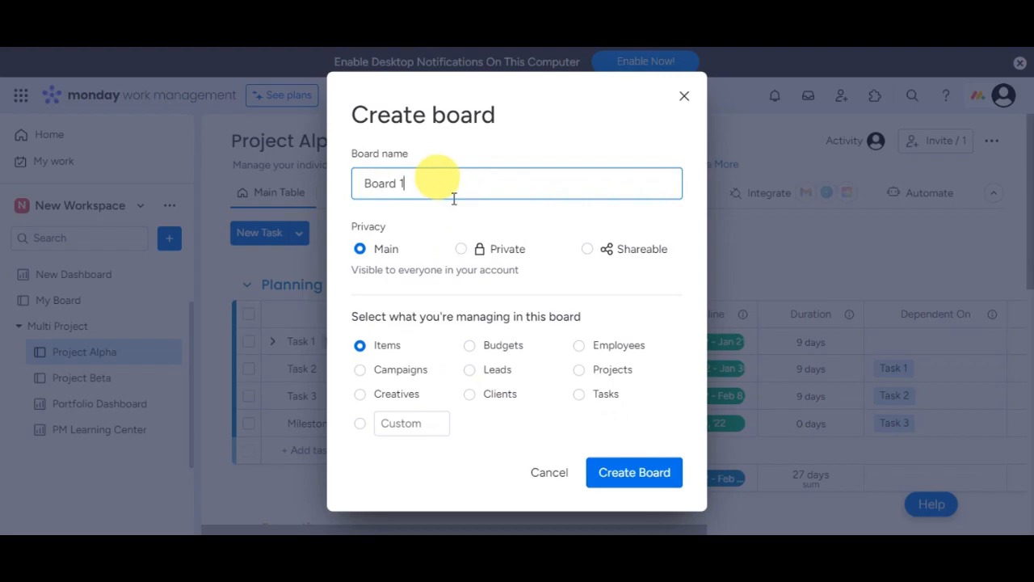
pyautogui.click(638, 476)
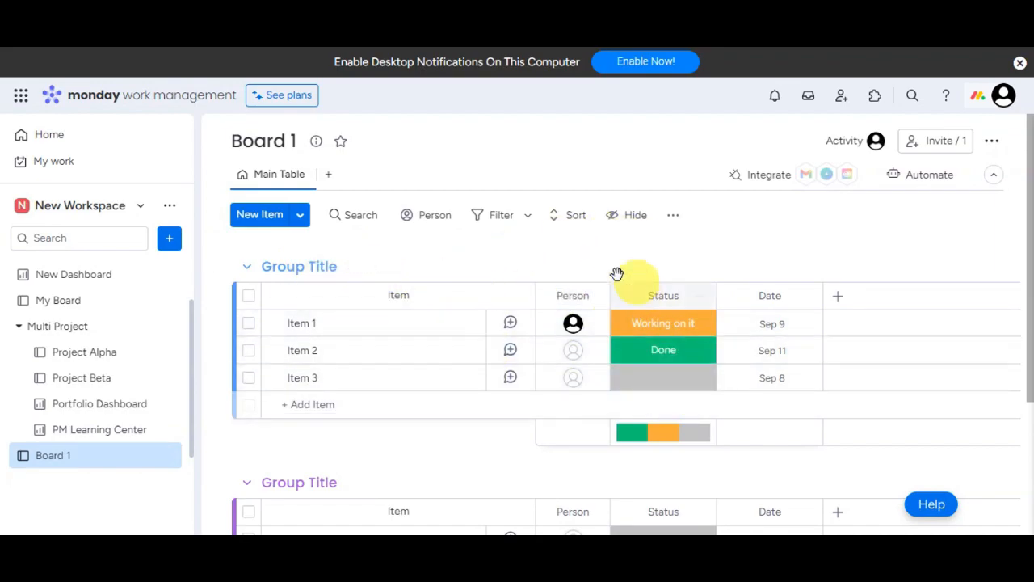
# - Check which item types, including templates, can be added to the workspace, and close the list without choosing any
pyautogui.click(168, 240)
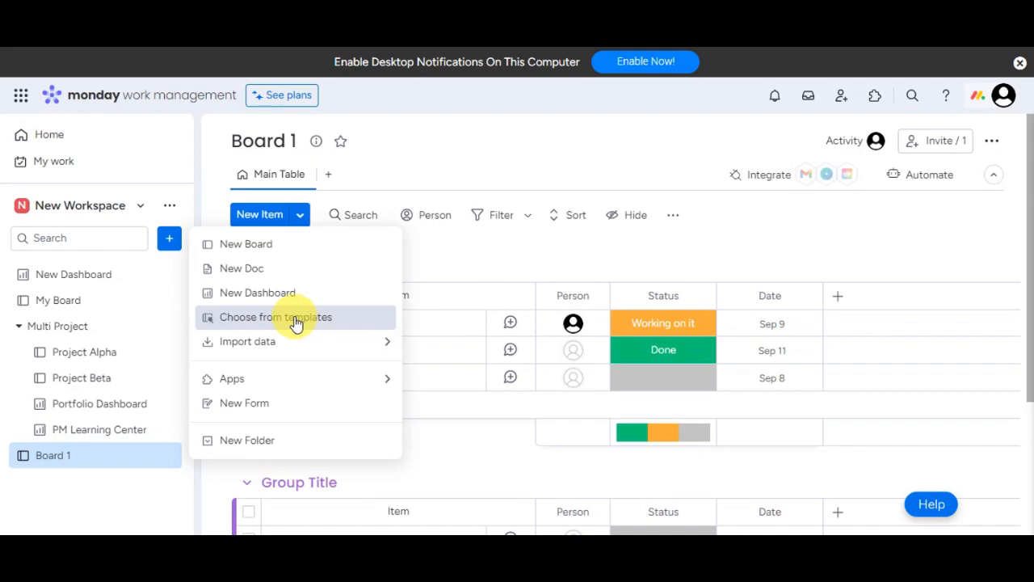
pyautogui.click(584, 266)
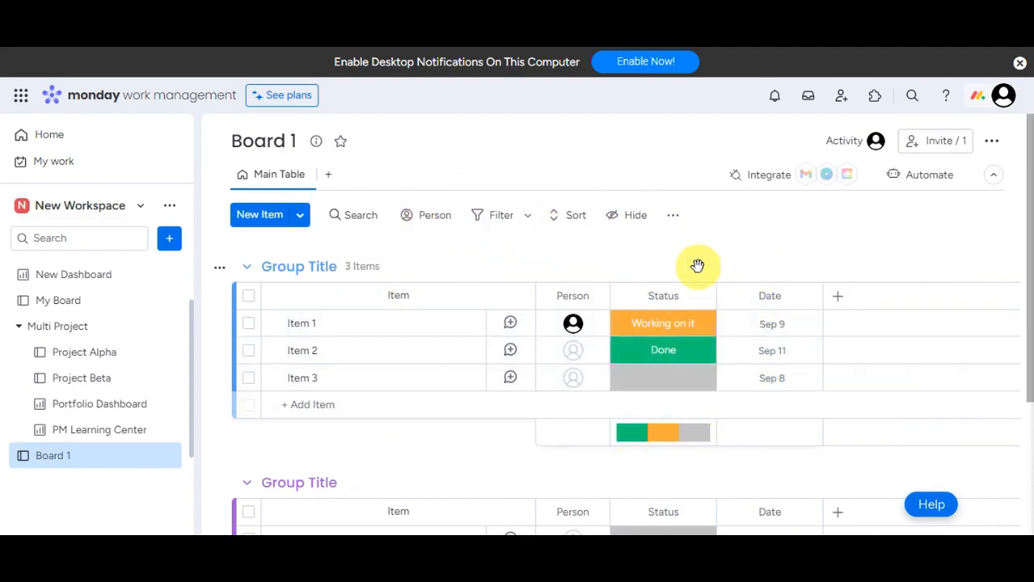
# - Browse the available column types in the Column Center and add a Timeline column to Board 1
pyautogui.click(840, 299)
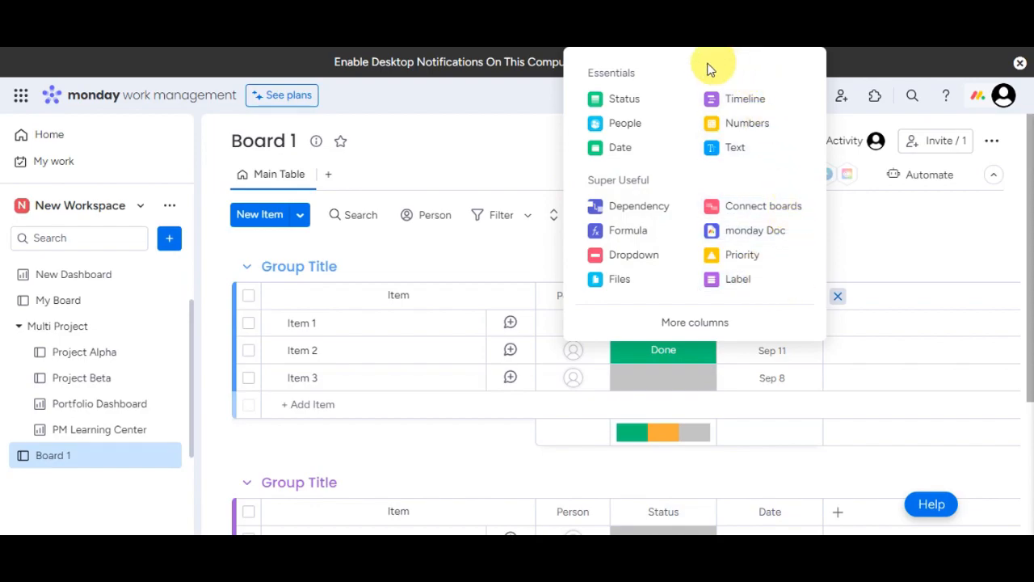
pyautogui.click(676, 326)
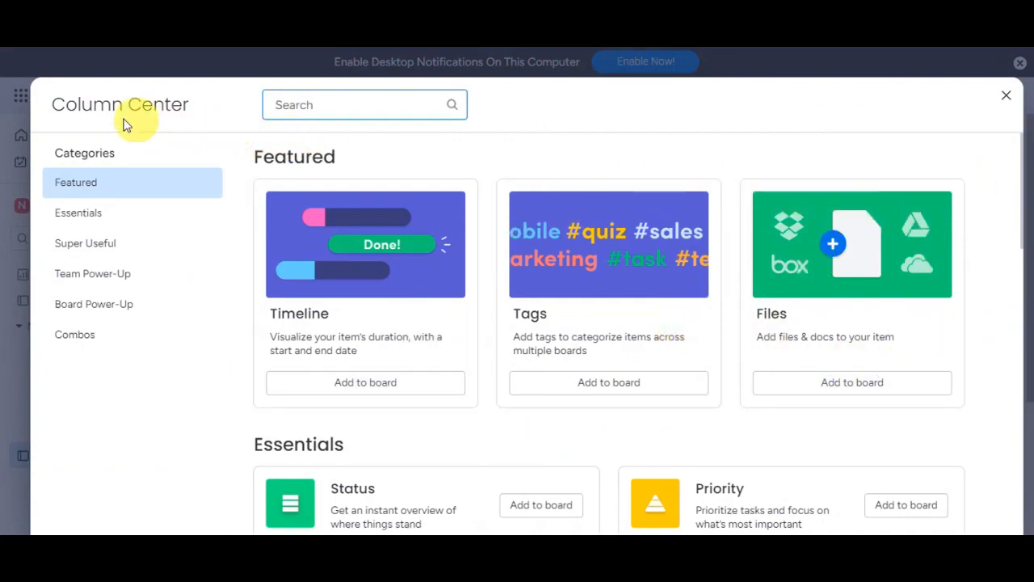
pyautogui.press('Escape')
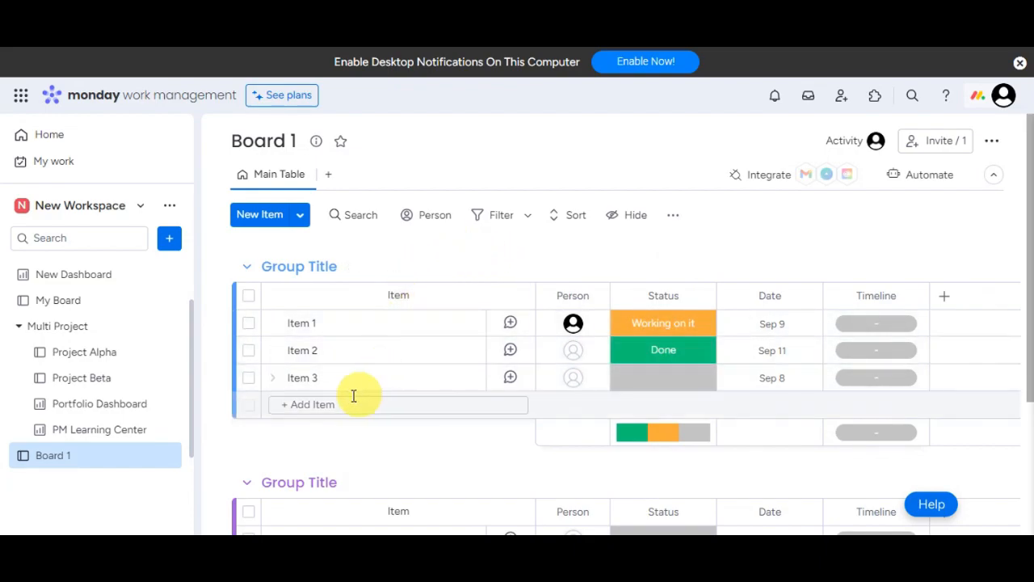
# - Rename Item 1 in the first group to "task 1" and open its person assignment
pyautogui.moveTo(315, 325)
pyautogui.mouseDown()
pyautogui.moveTo(286, 319)
pyautogui.moveTo(300, 327)
pyautogui.mouseUp()
pyautogui.click(305, 325)
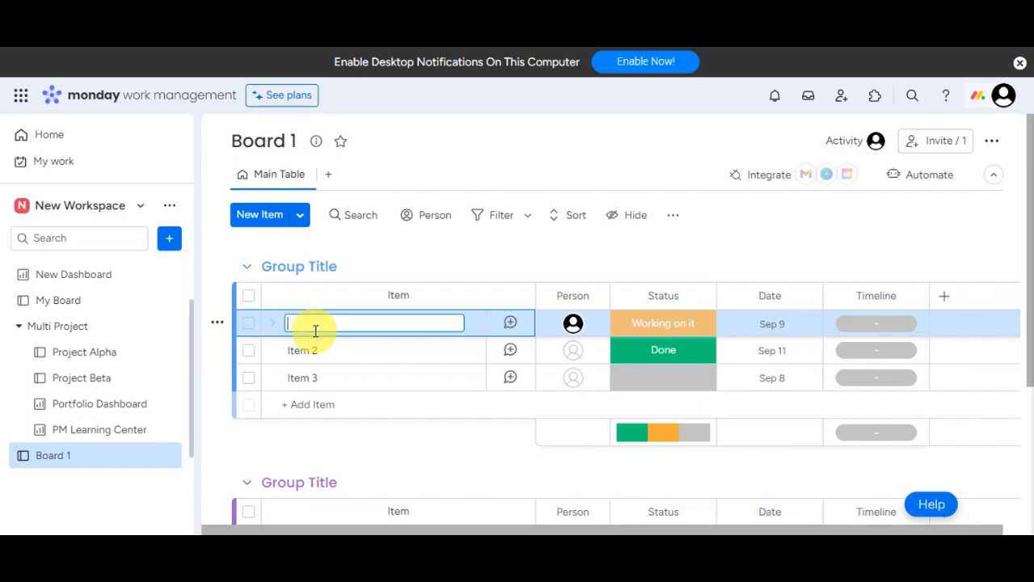
pyautogui.write('task 1')
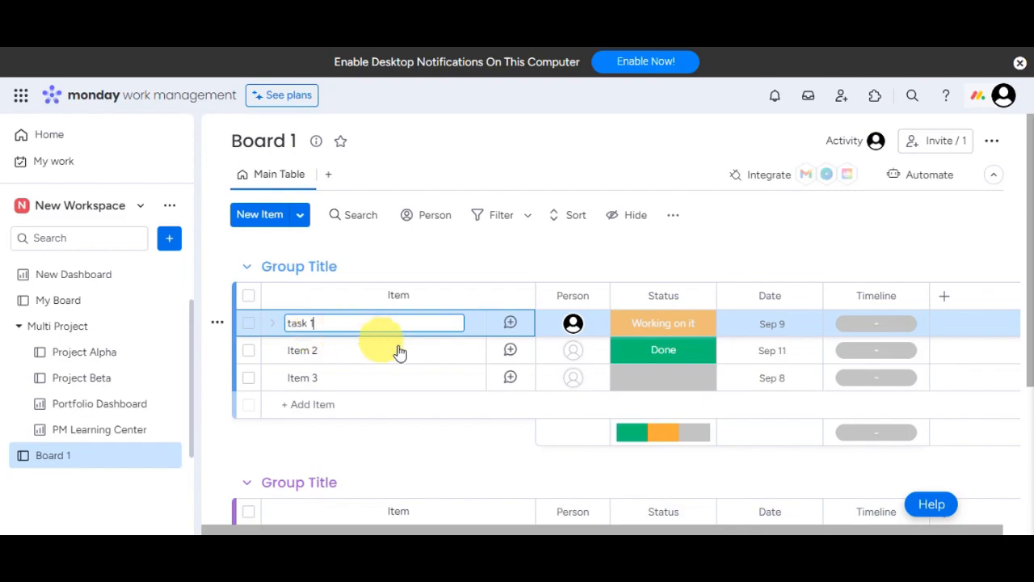
pyautogui.click(594, 332)
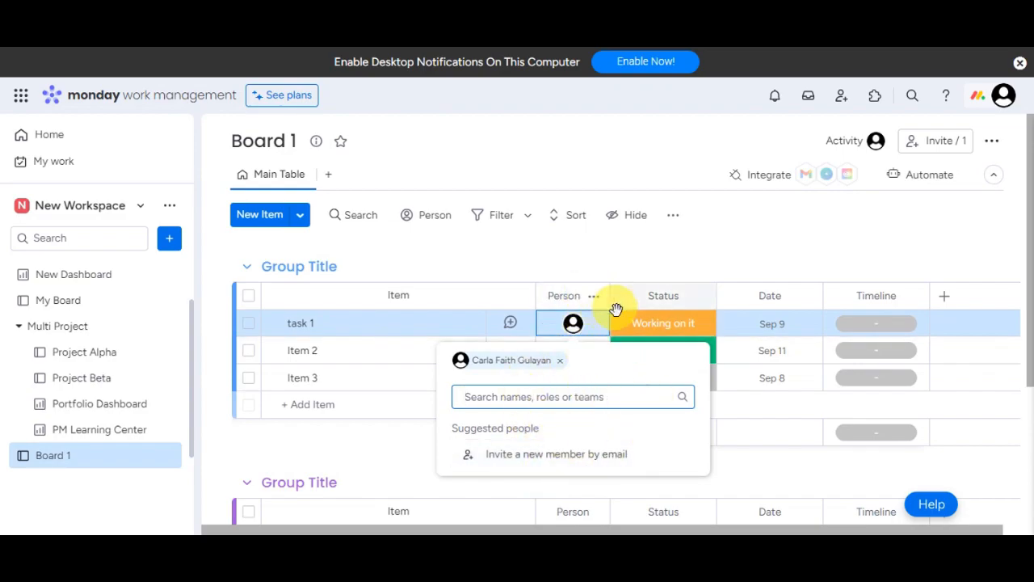
# - Set task 1's status to Stuck and its date to September 4, 2023
pyautogui.click(653, 323)
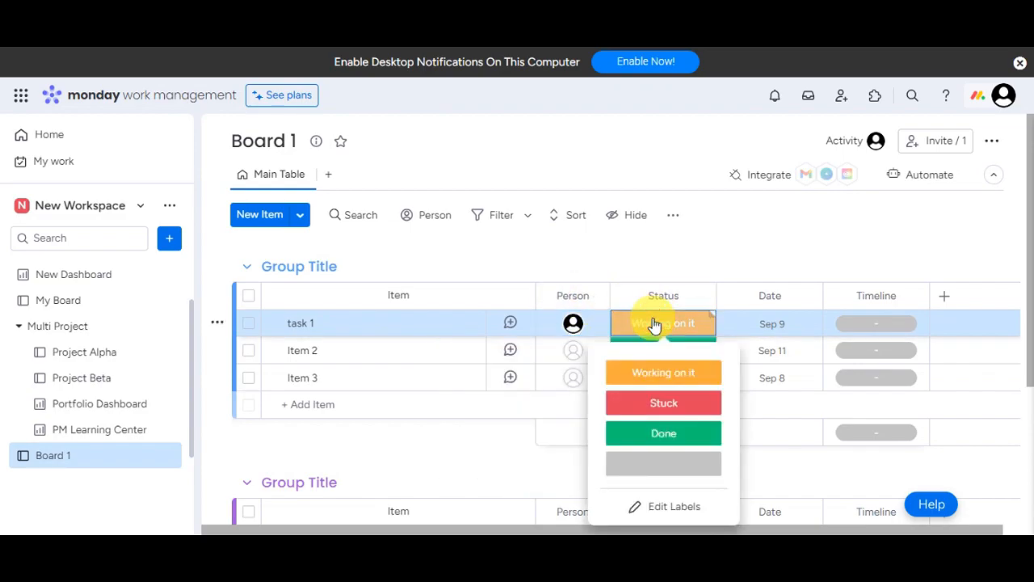
pyautogui.click(682, 403)
pyautogui.click(690, 323)
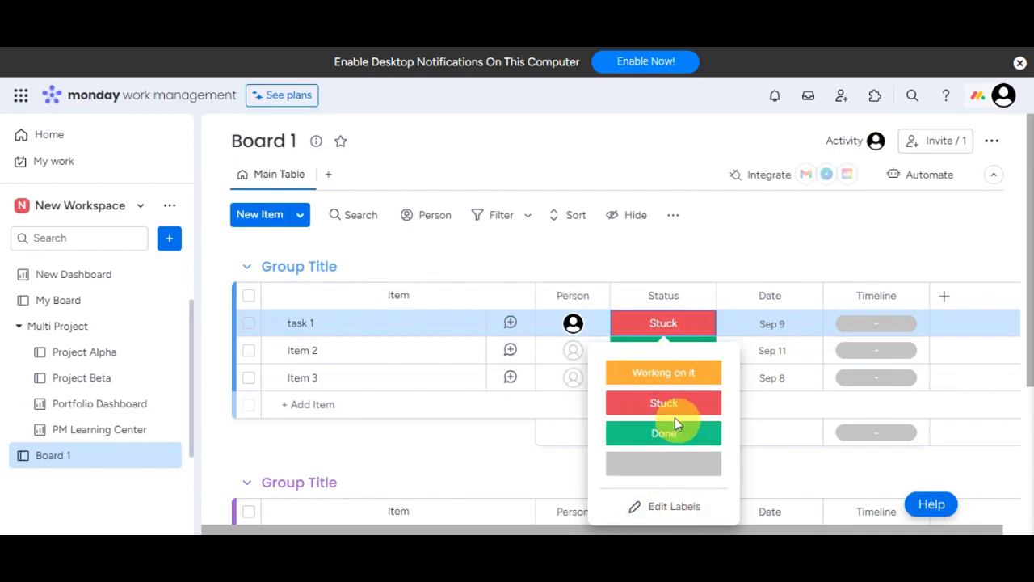
pyautogui.click(811, 244)
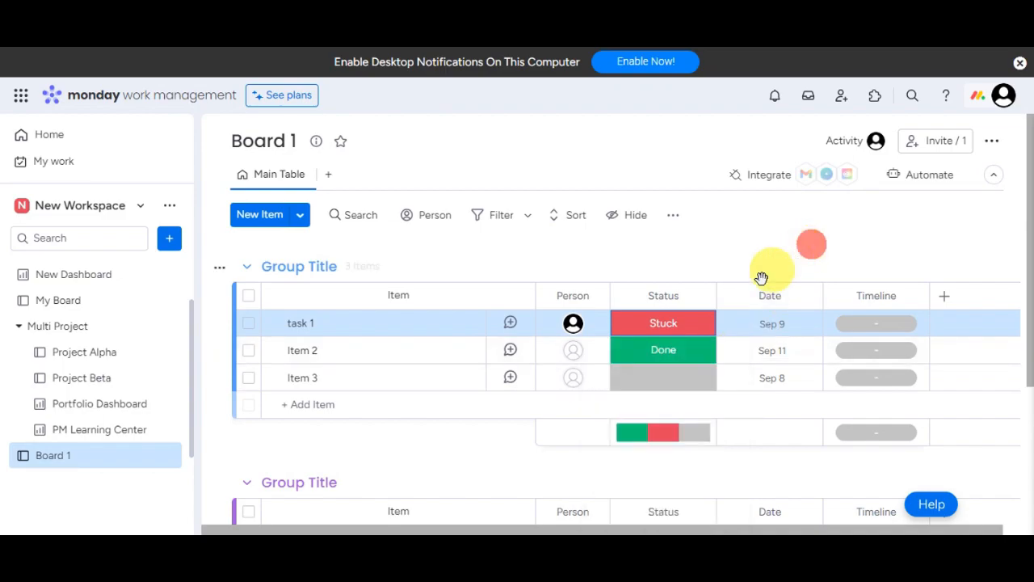
pyautogui.click(784, 324)
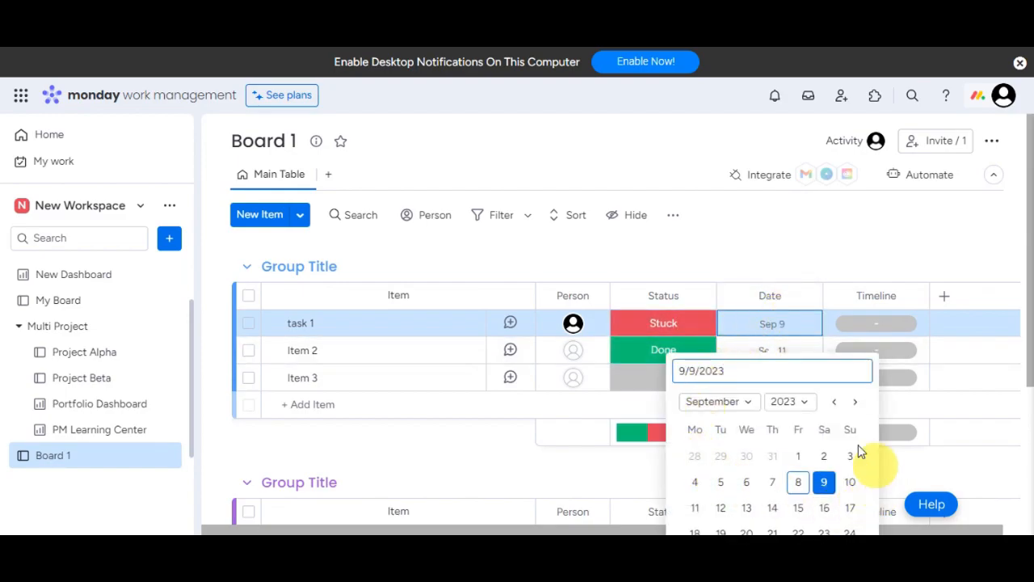
pyautogui.click(694, 489)
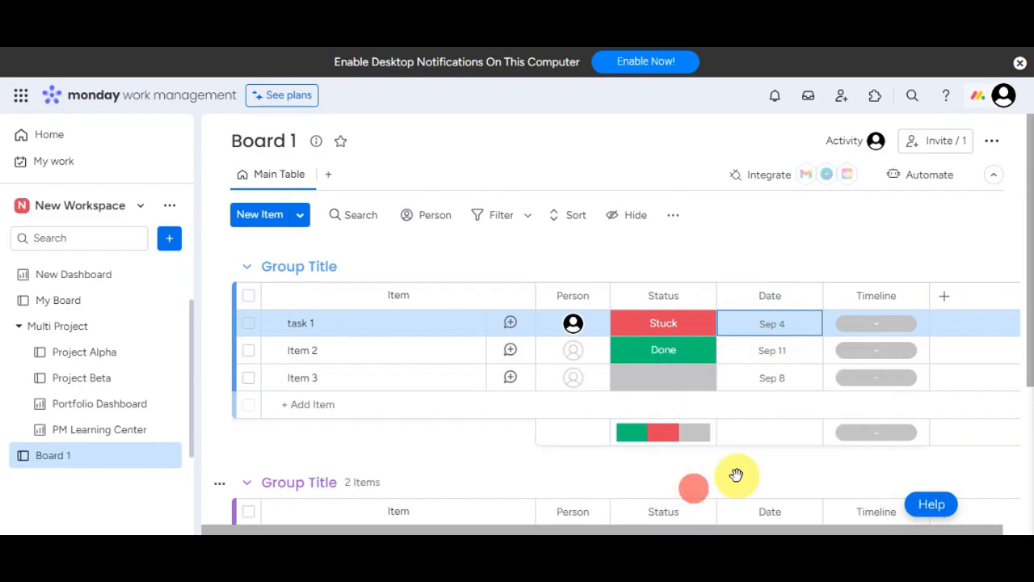
# - View the date picker for task 1's timeline, close it without choosing dates, and clear the item selection
pyautogui.click(905, 327)
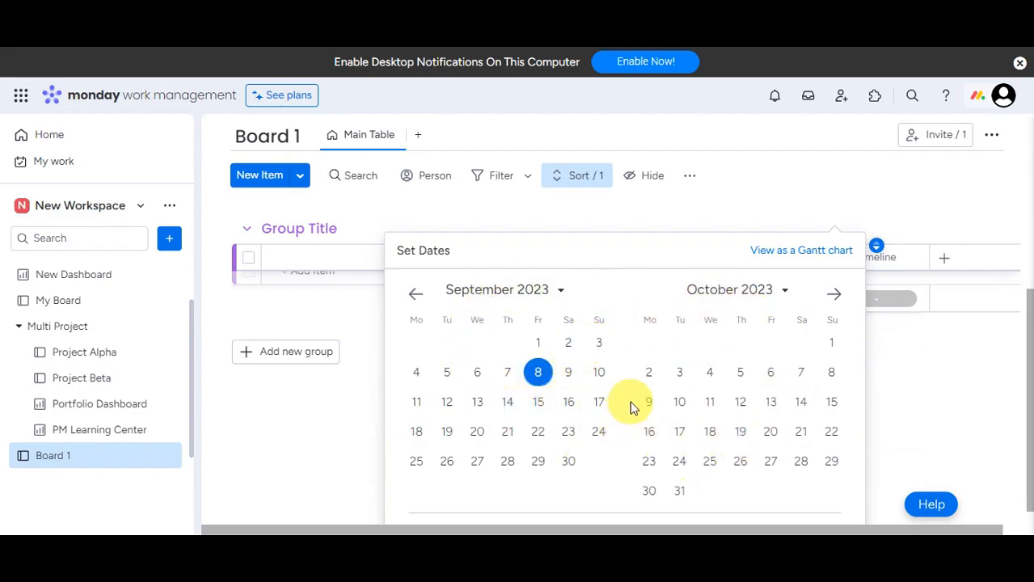
pyautogui.click(933, 217)
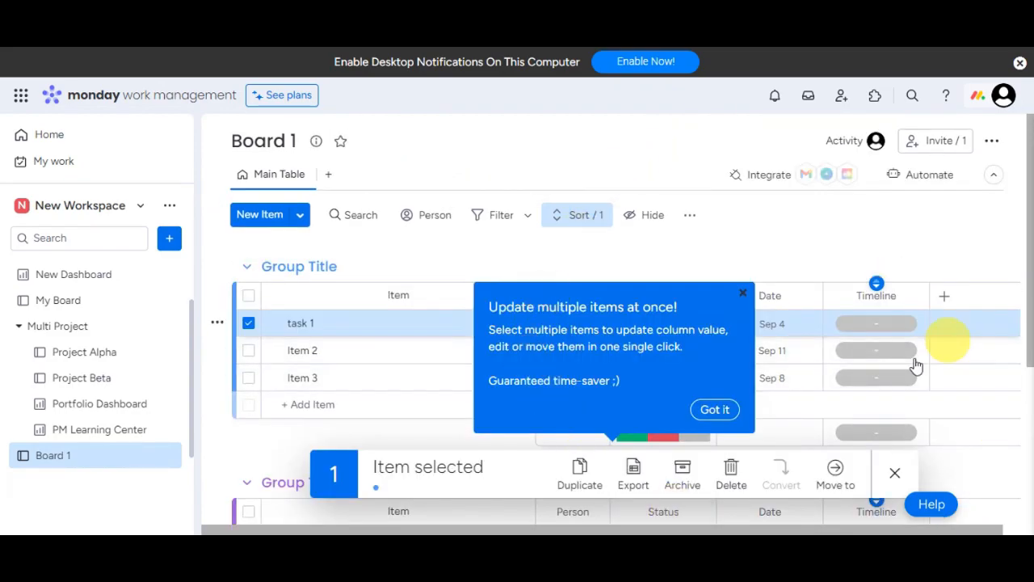
pyautogui.click(720, 405)
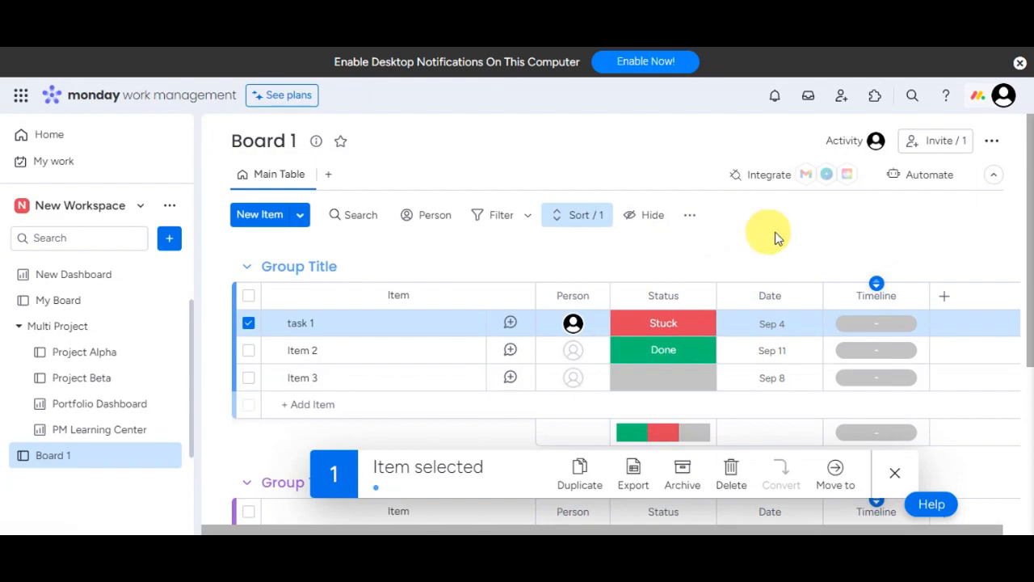
pyautogui.click(894, 475)
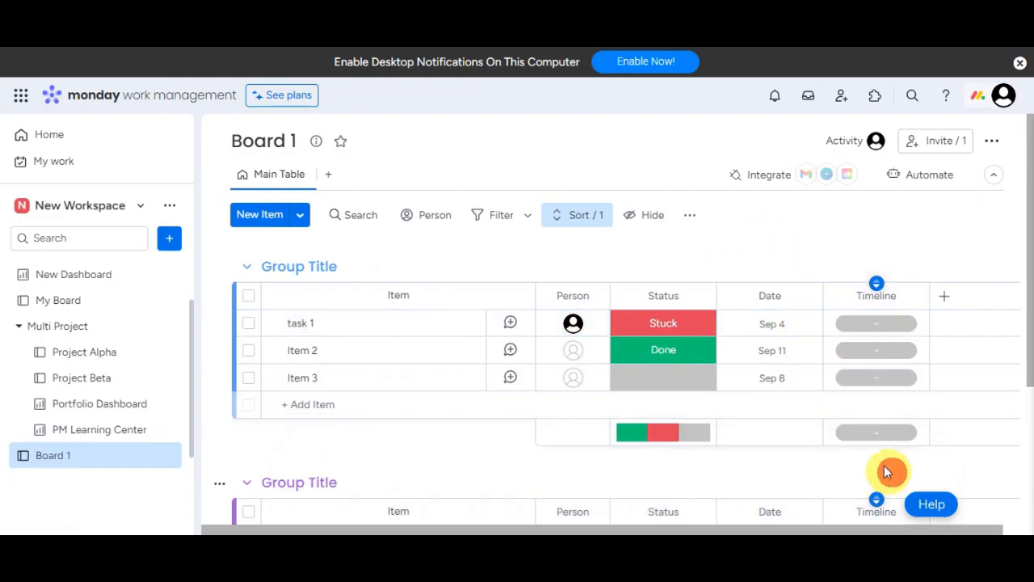